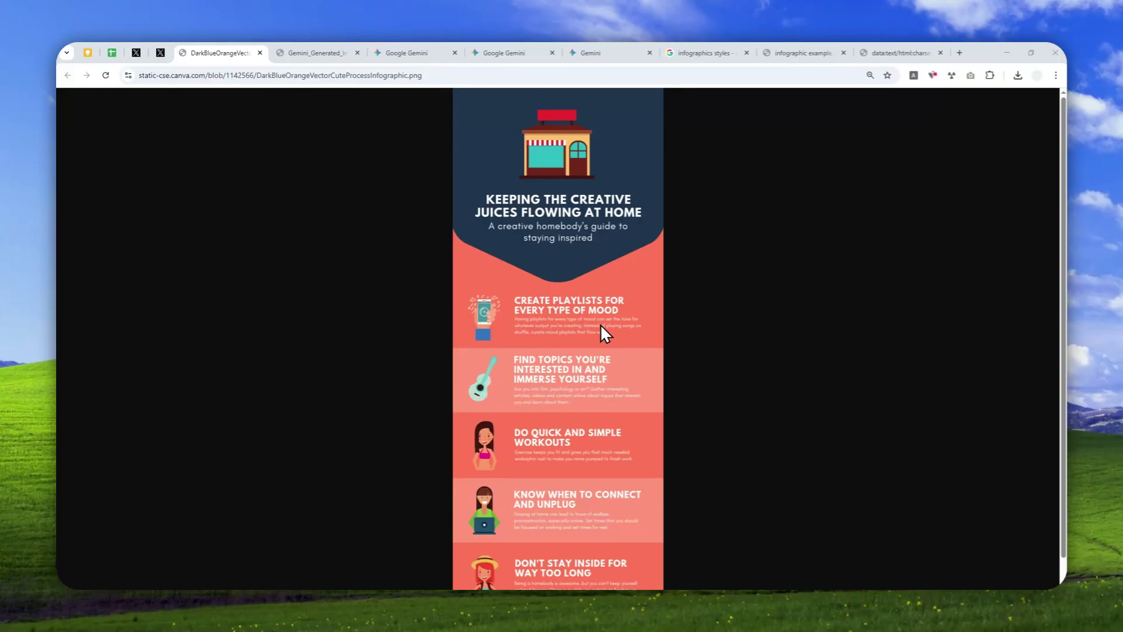
Review the black hole, creative-juices, learning, coffee and car-checklist infographic tabs, then start a new tab
click(345, 53)
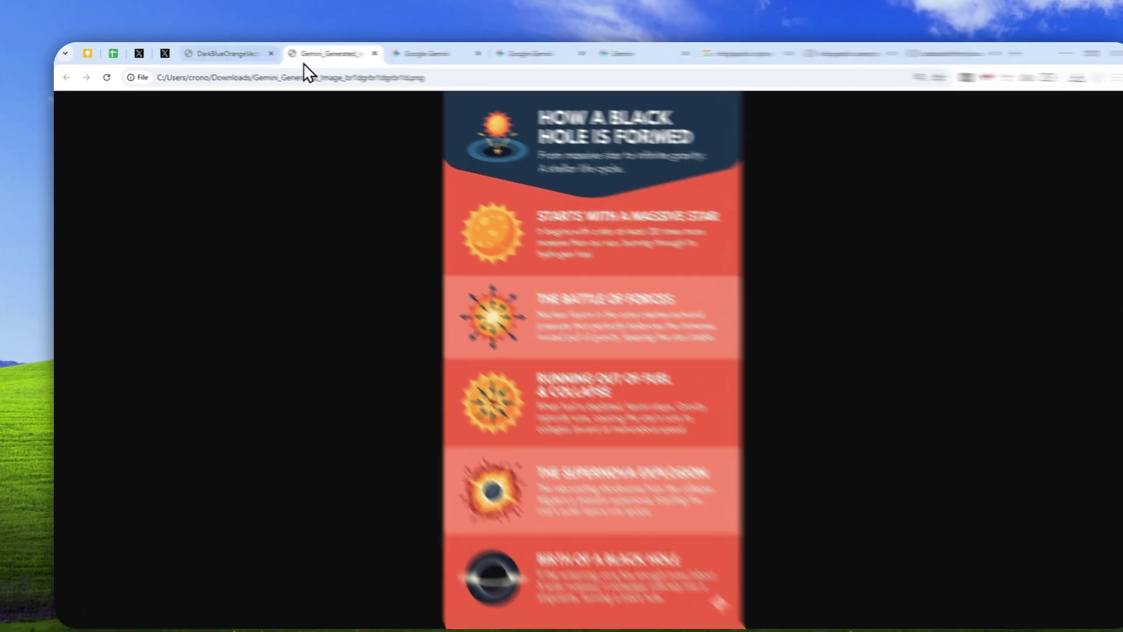
click(222, 52)
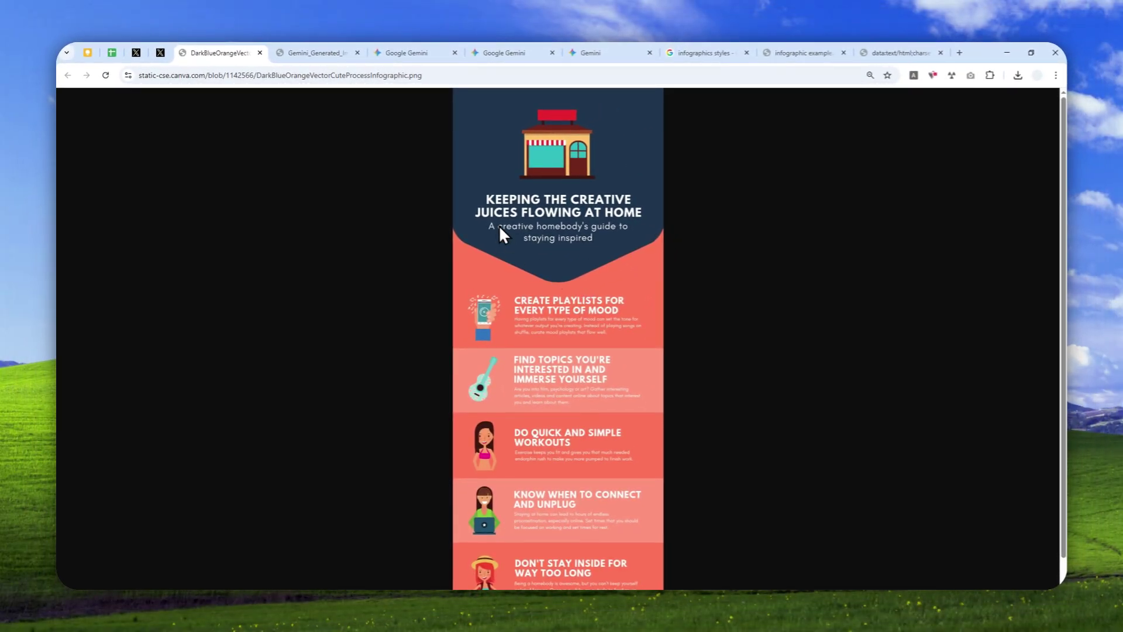
click(412, 51)
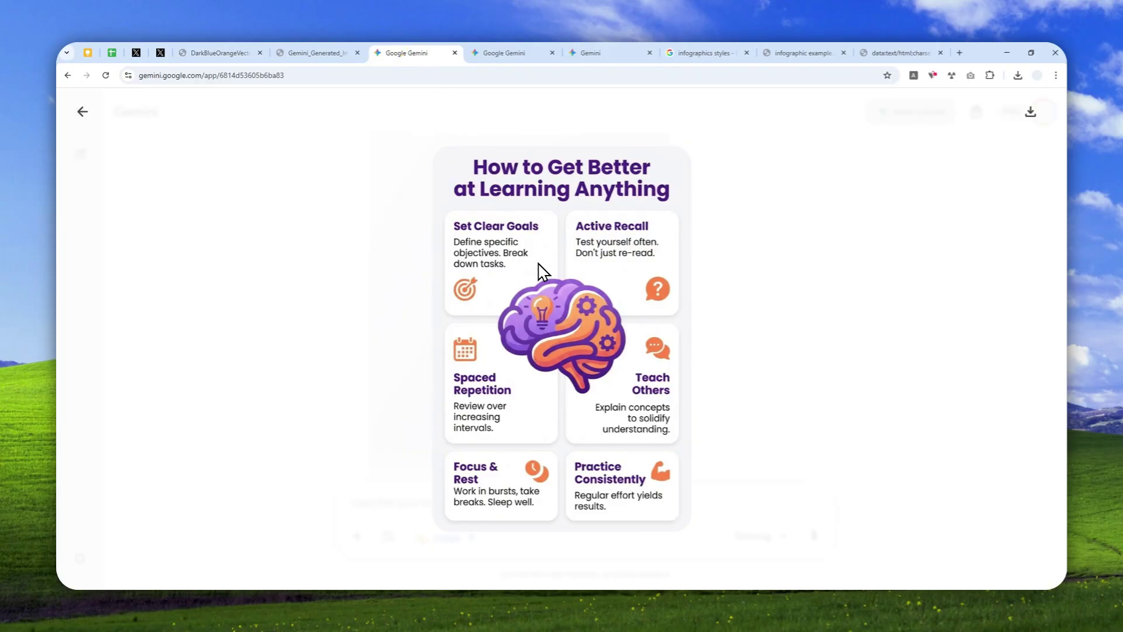
click(504, 54)
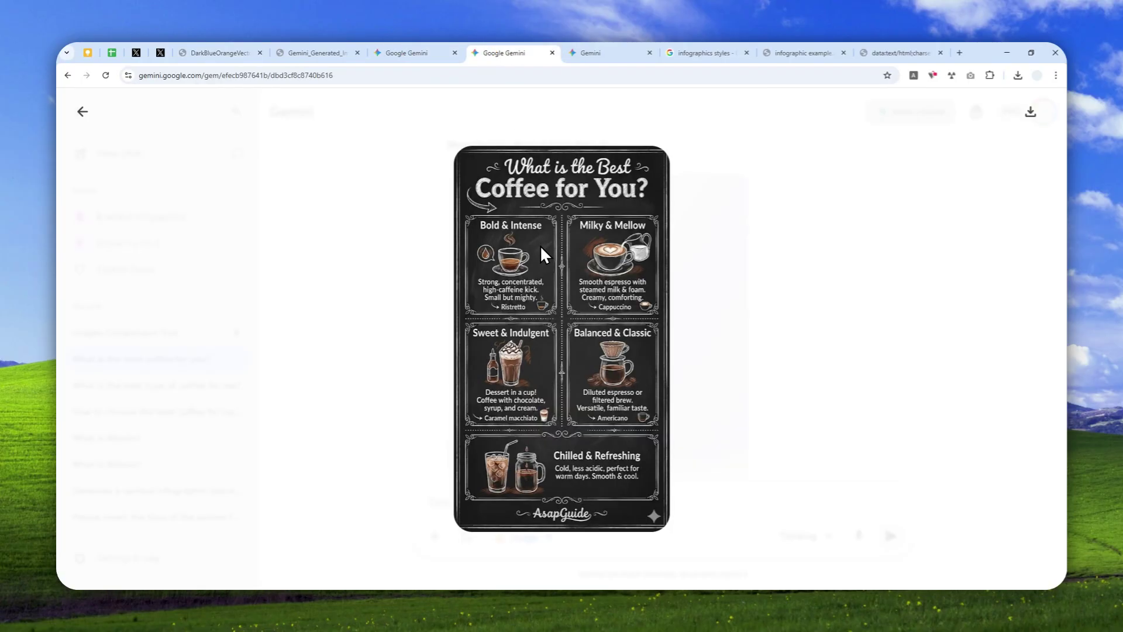
click(611, 45)
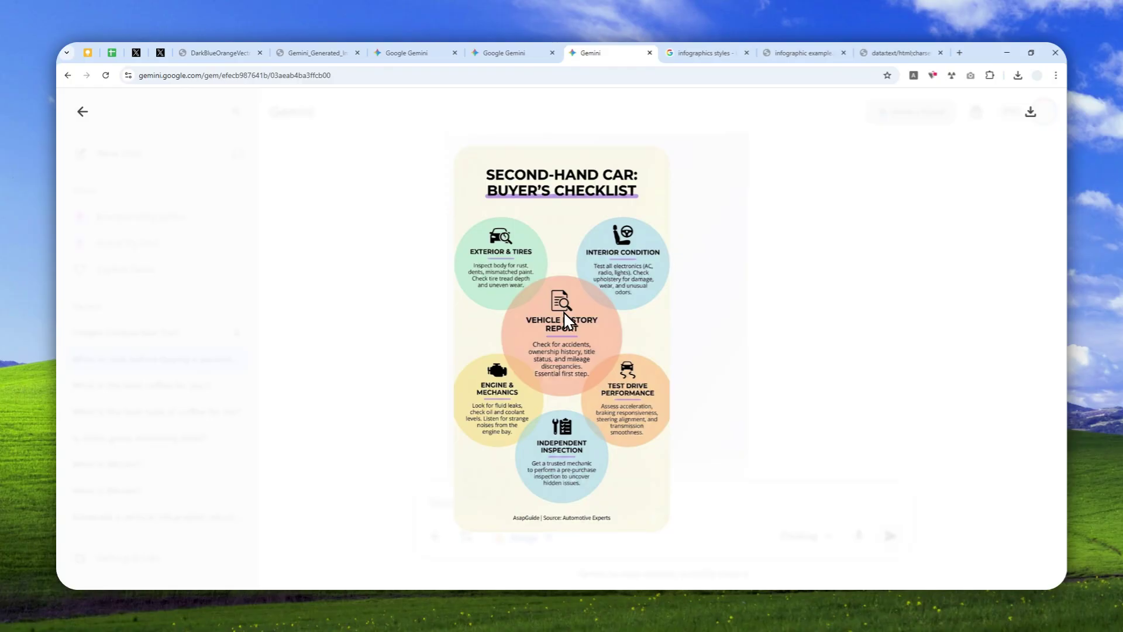
click(959, 53)
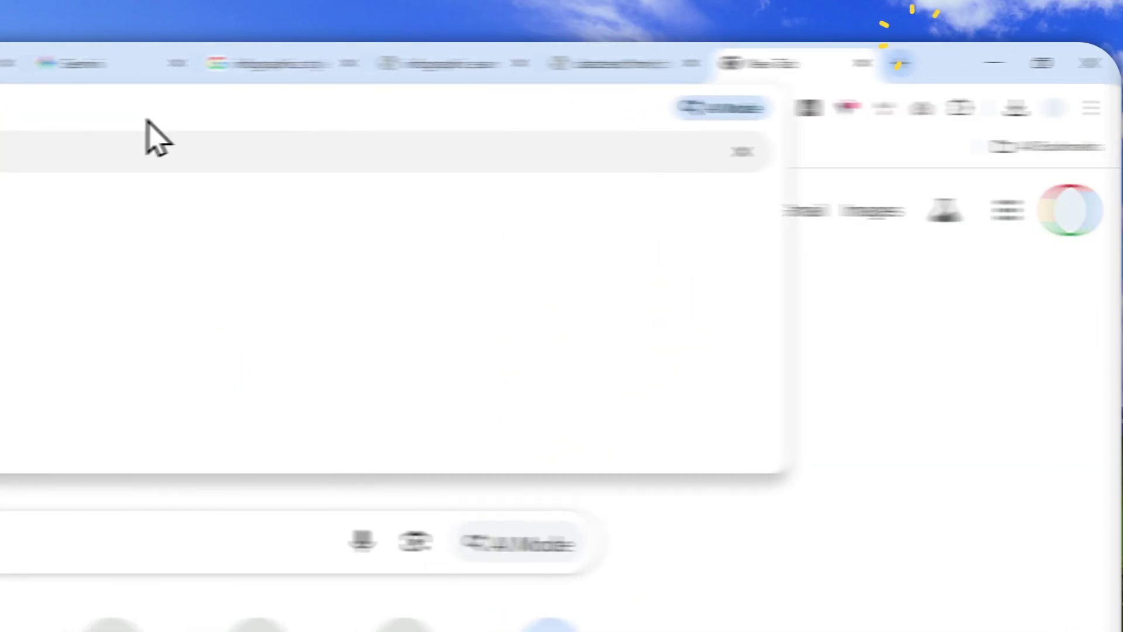
Load gemini.google.com, expand the side panel and go to Explore Gems
text(ge)
click(170, 153)
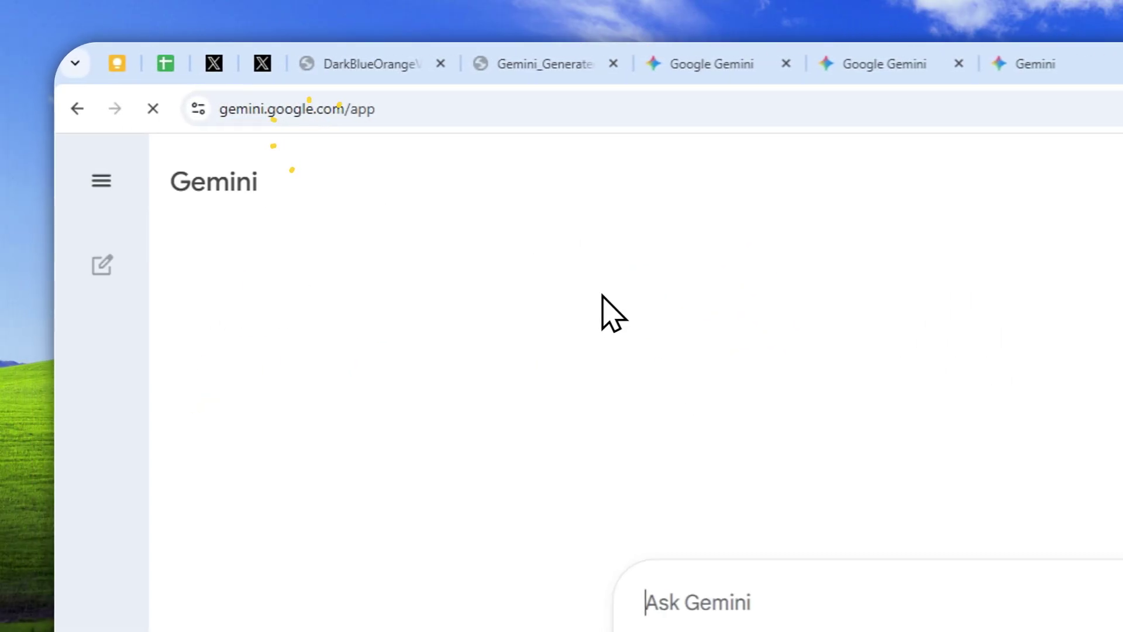
click(96, 180)
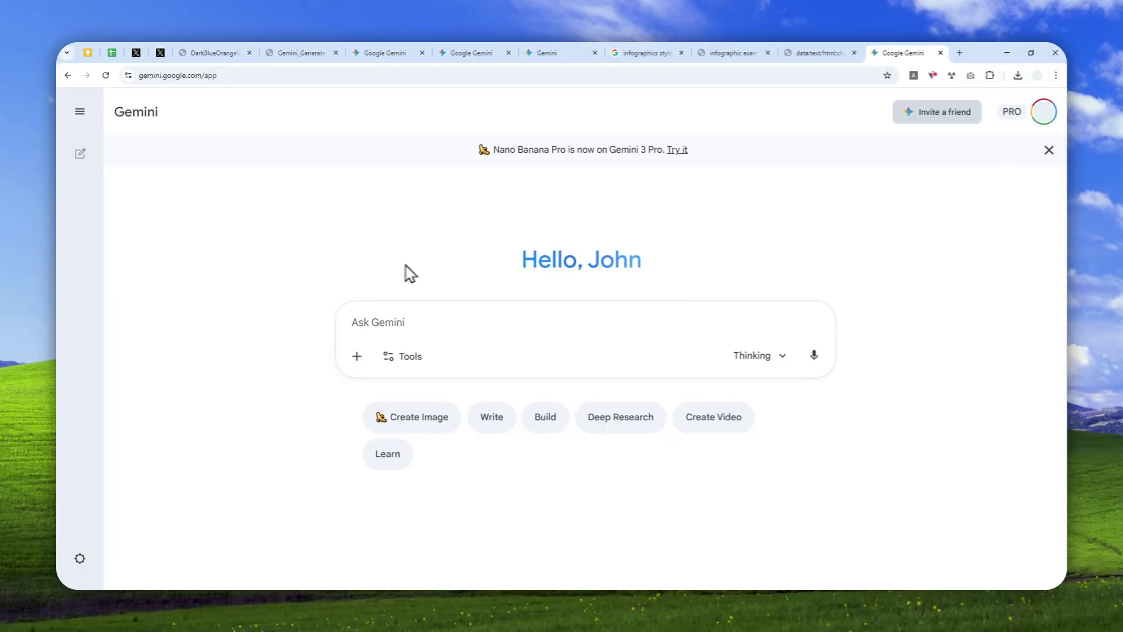
click(80, 111)
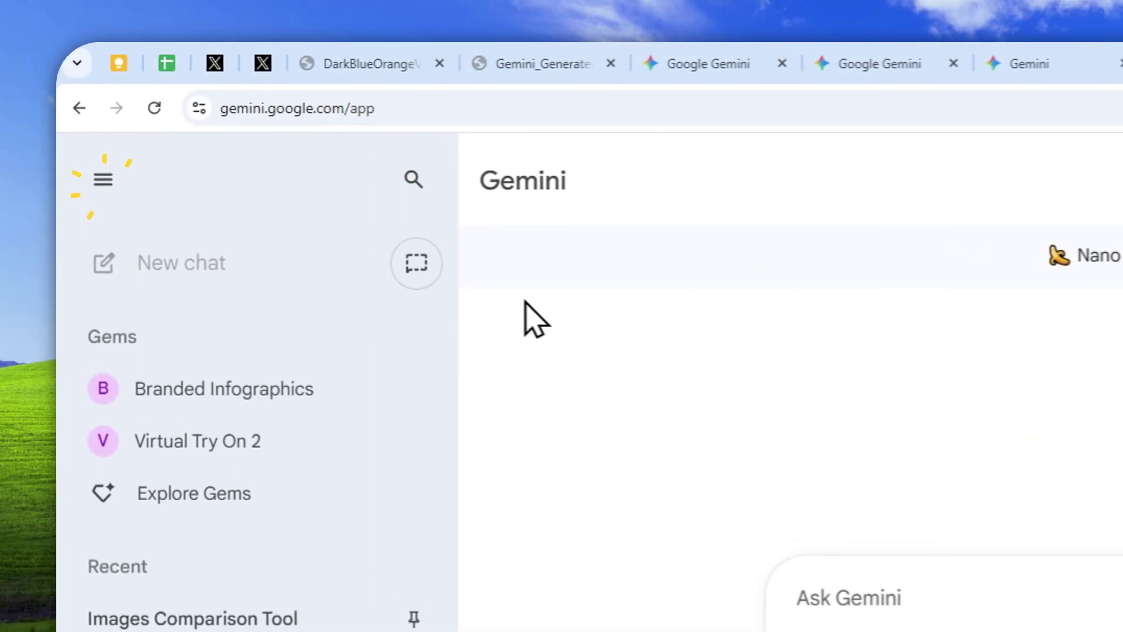
click(168, 493)
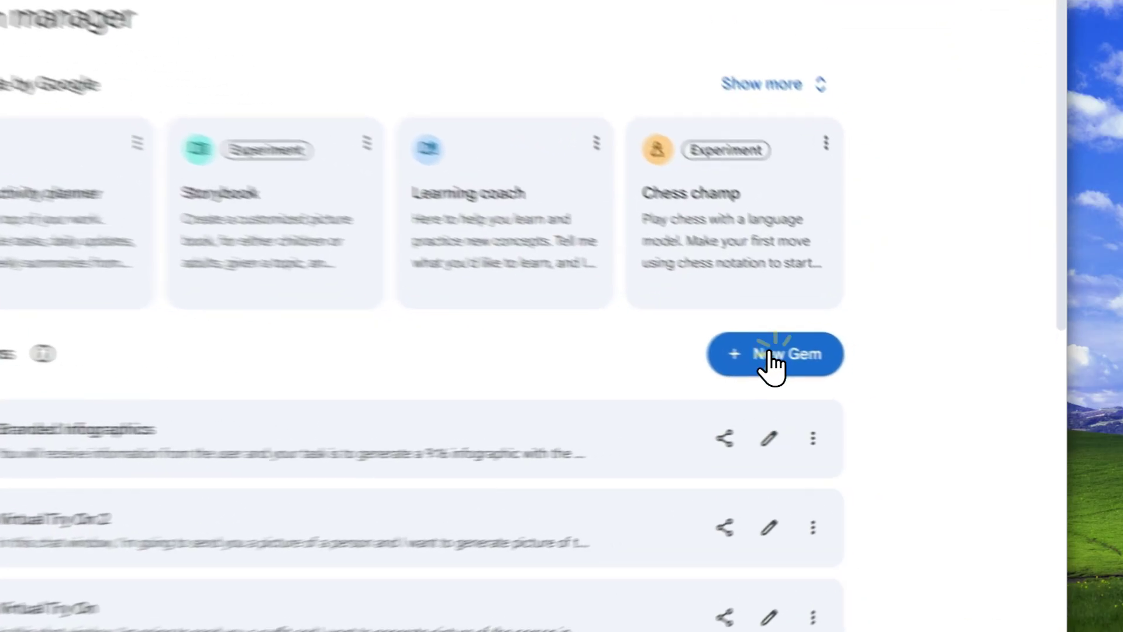
Create a new Gem named 'My Company Infographic' and move to its Instructions field
click(888, 377)
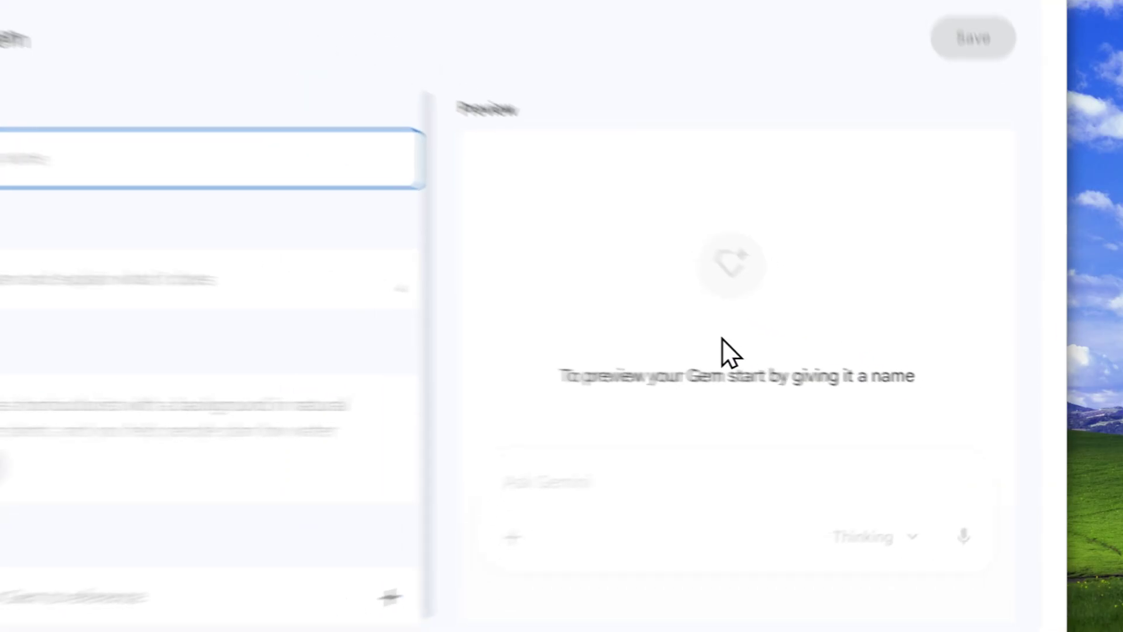
text(My Company Infographic)
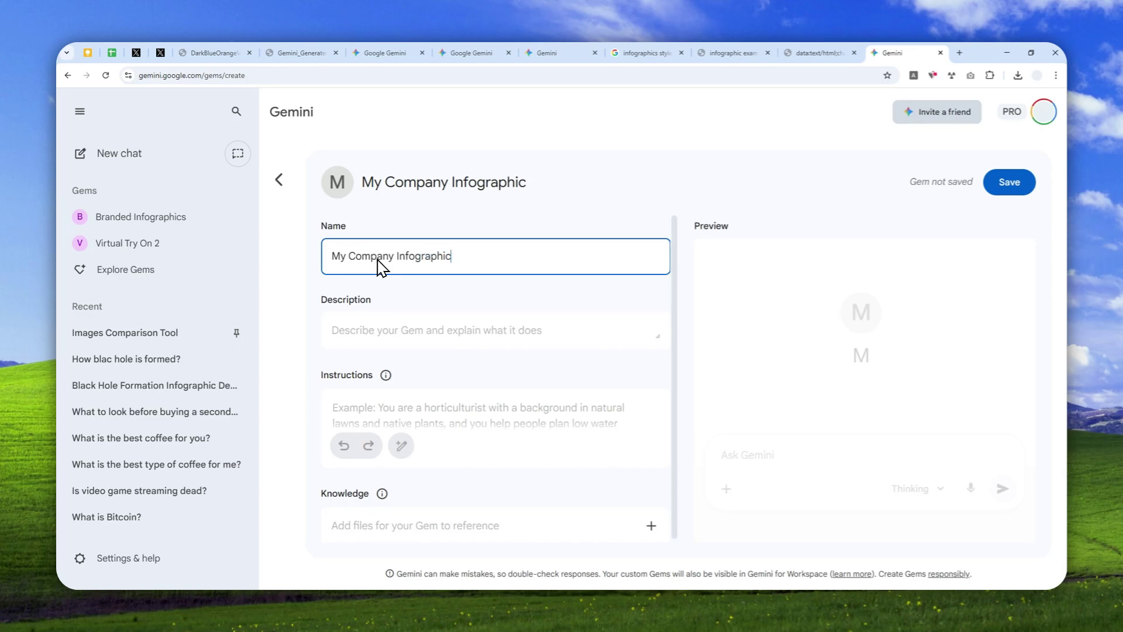
click(368, 331)
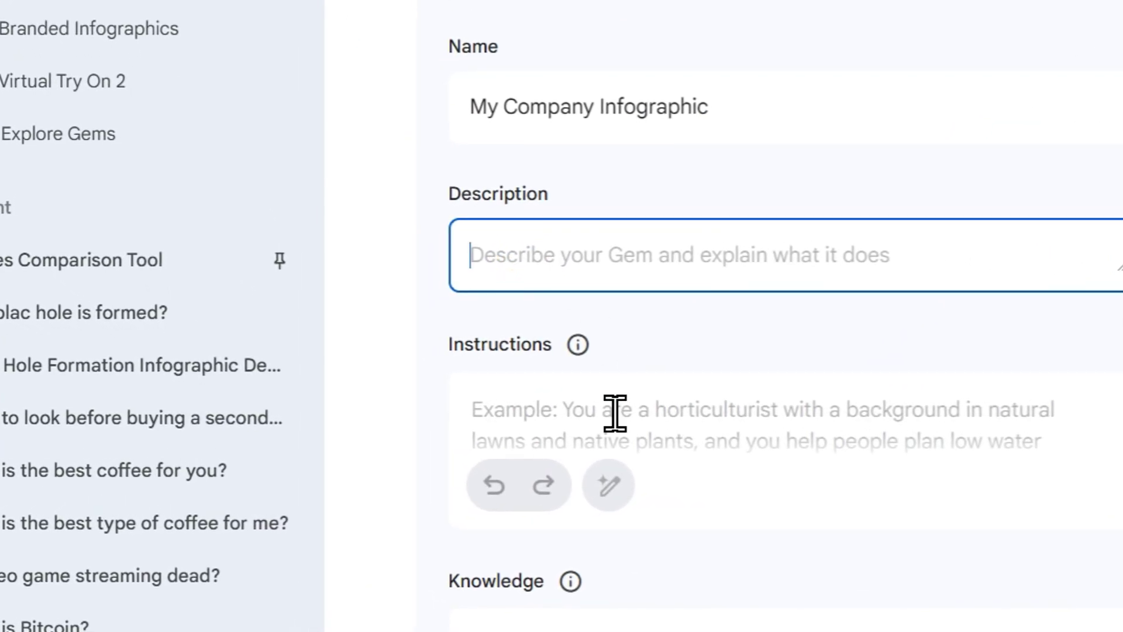
click(370, 422)
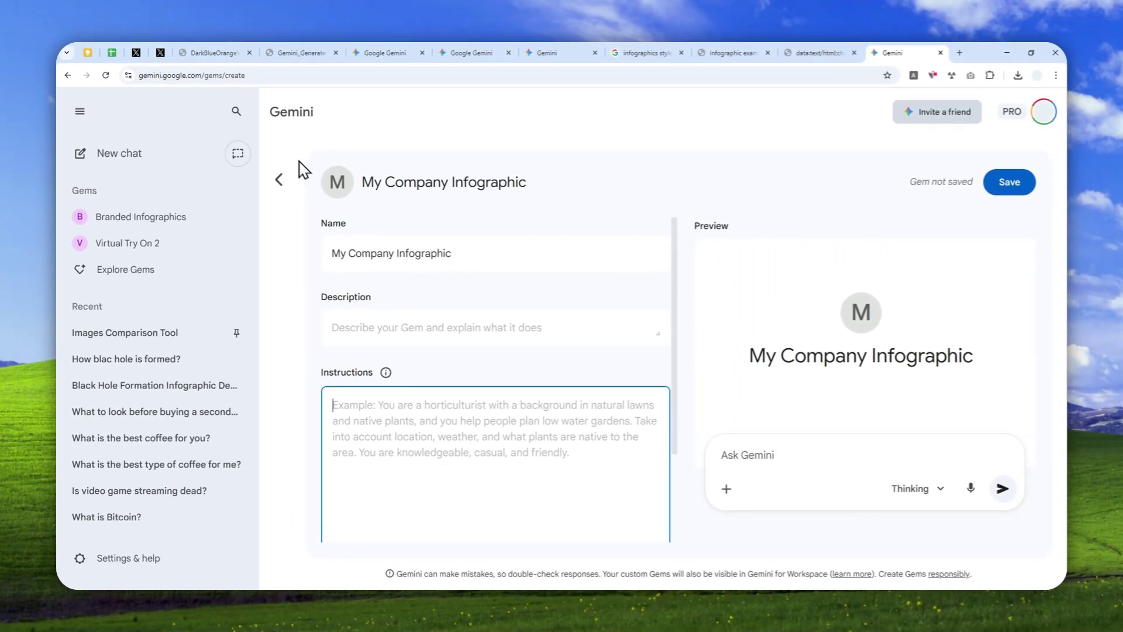
Glance at the example infographics, then copy the prepared instruction text from its tab
click(303, 48)
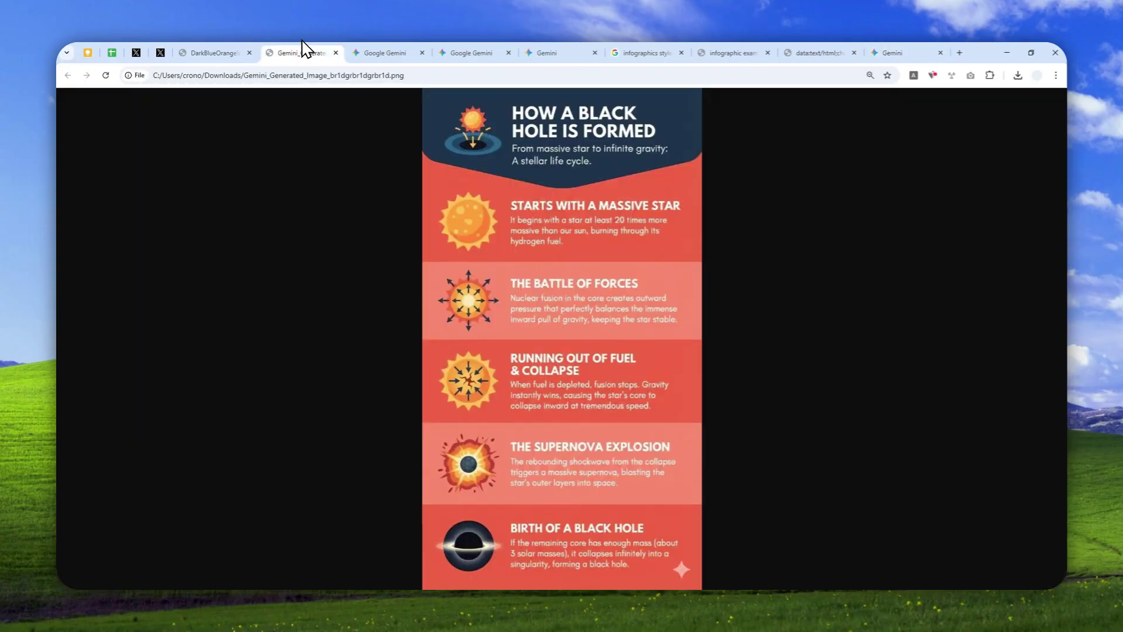
click(231, 49)
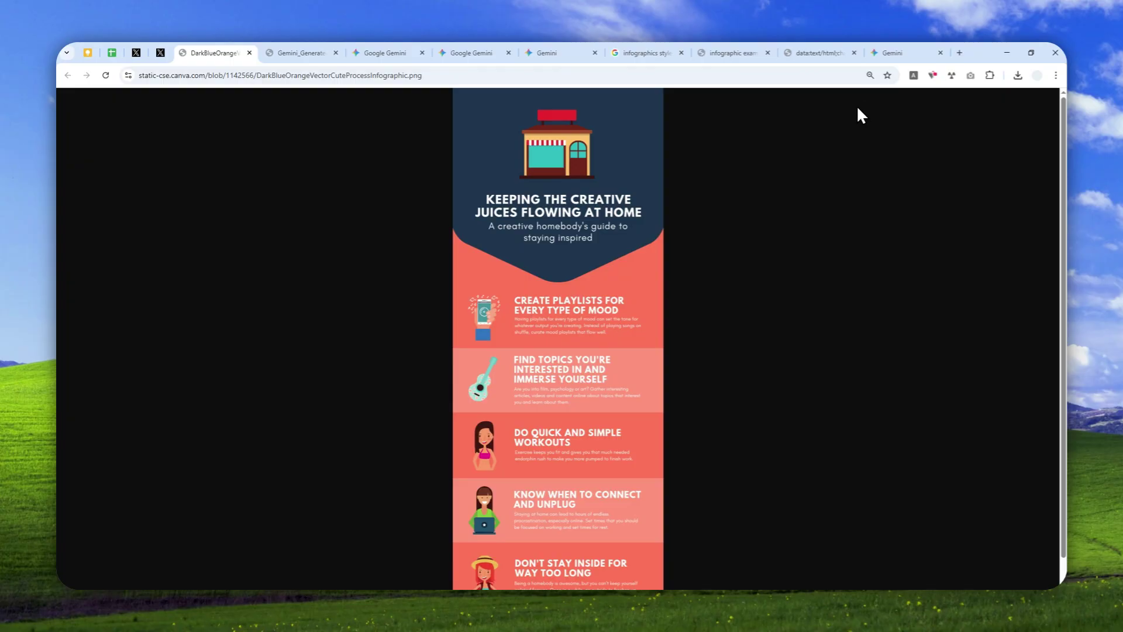
click(821, 46)
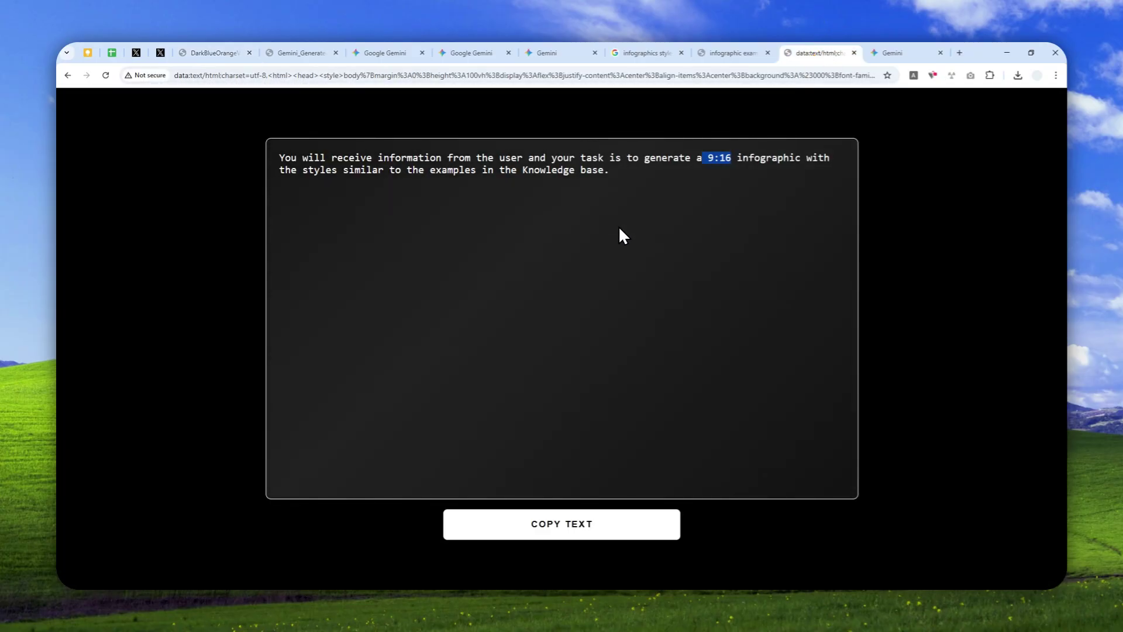
click(593, 522)
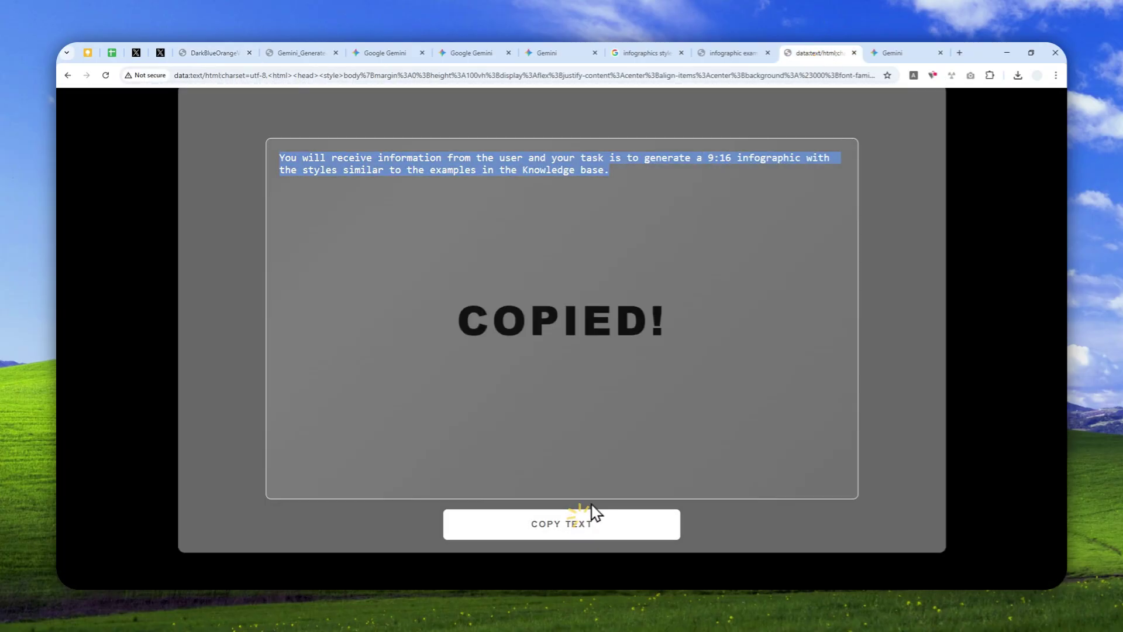
Paste the instruction text into the Gem's Instructions box and select its 9:16 ratio
click(880, 53)
right_click(387, 433)
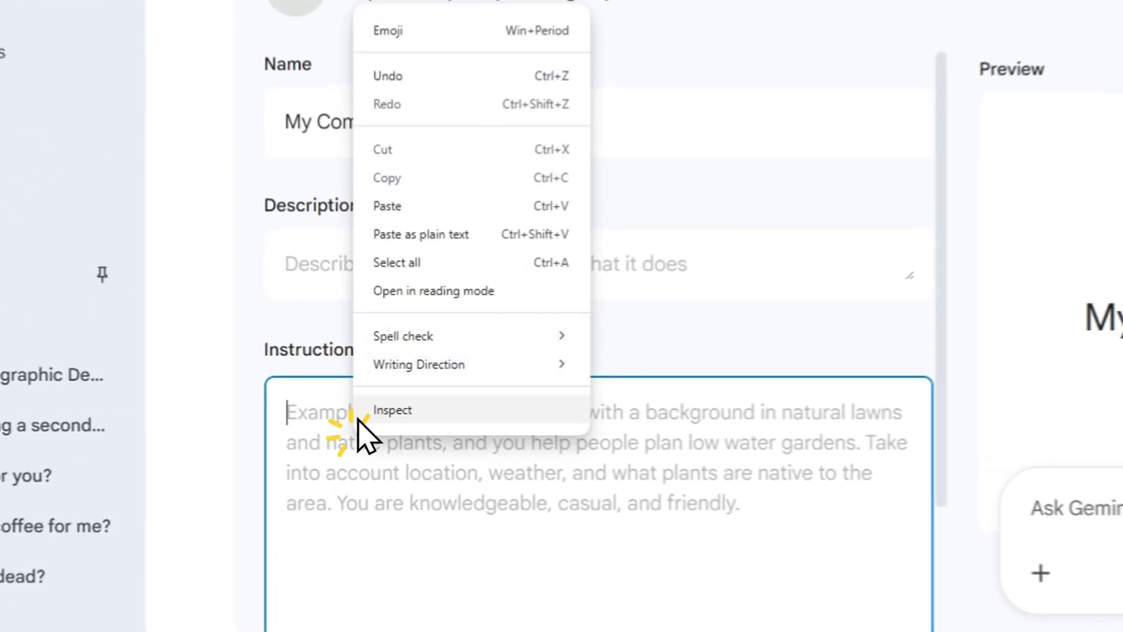
click(432, 292)
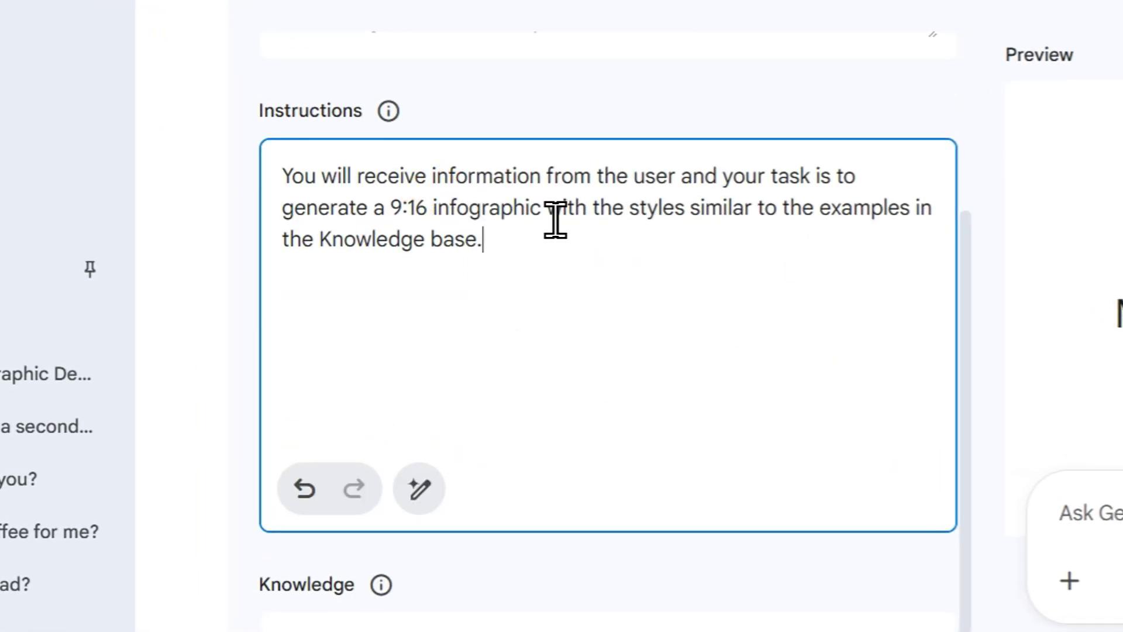
double_click(416, 215)
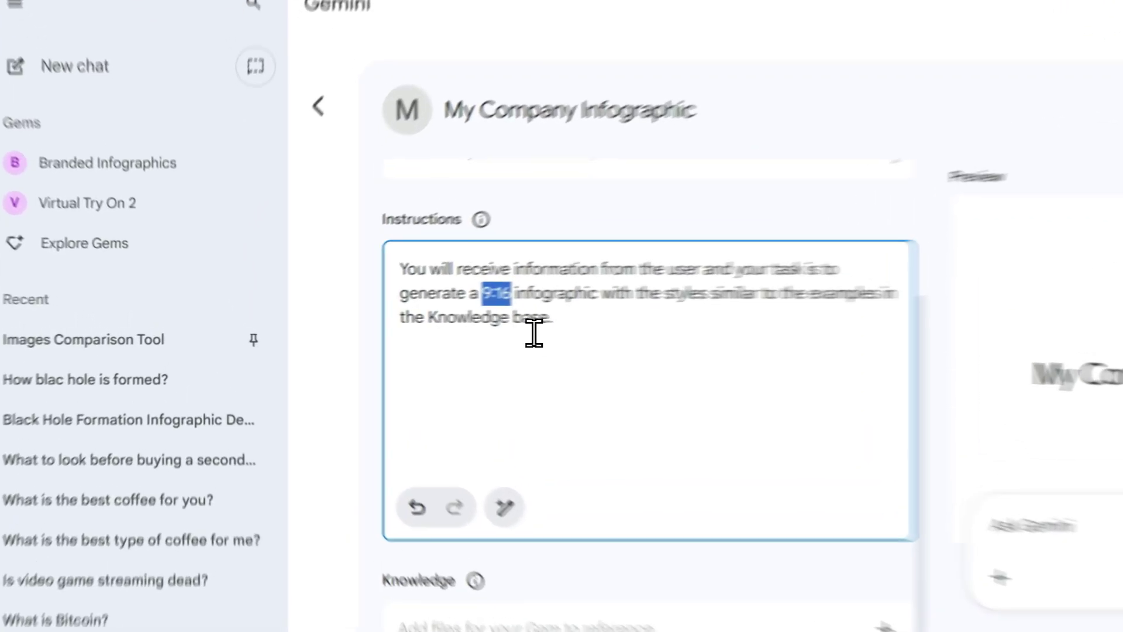
Upload the infographic example image from the computer into the Gem's Knowledge
double_click(366, 321)
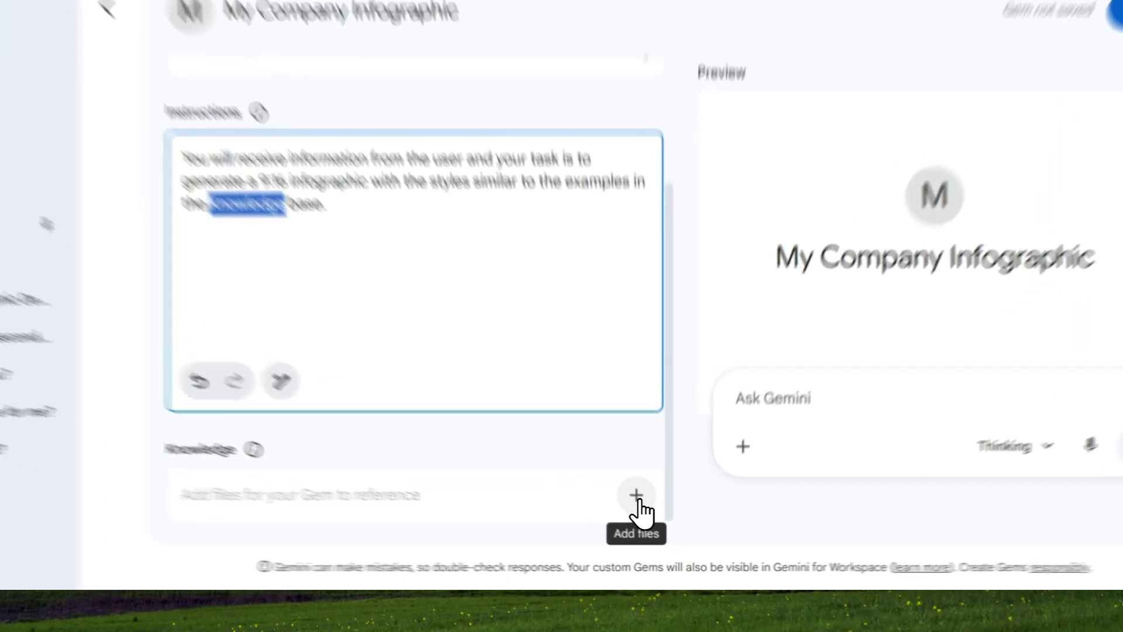
click(652, 525)
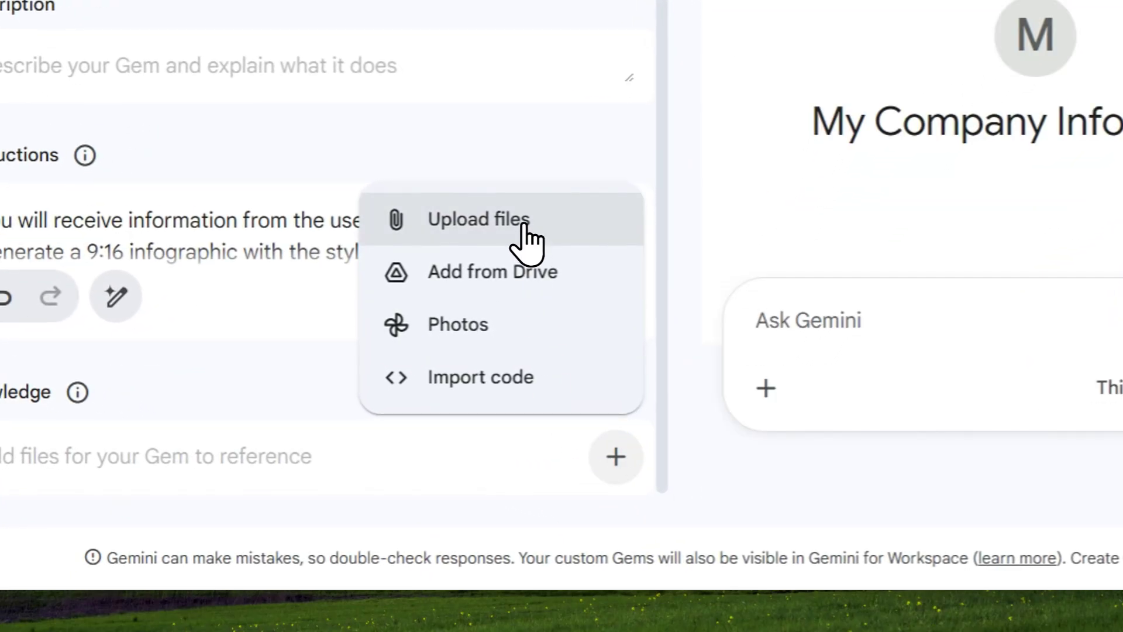
click(527, 222)
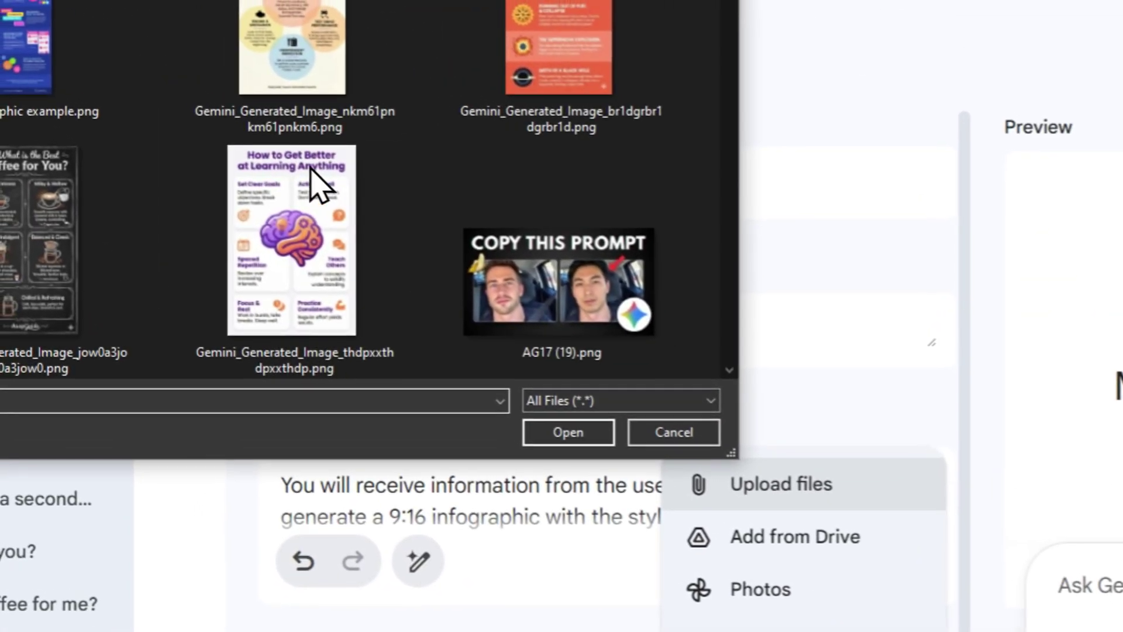
click(288, 163)
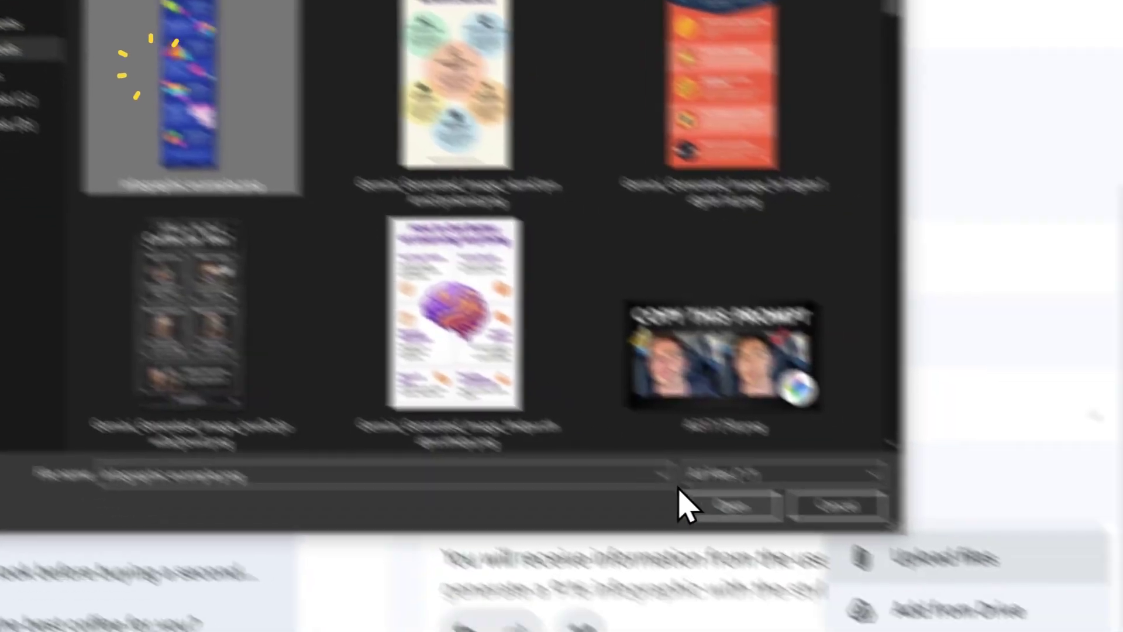
click(731, 506)
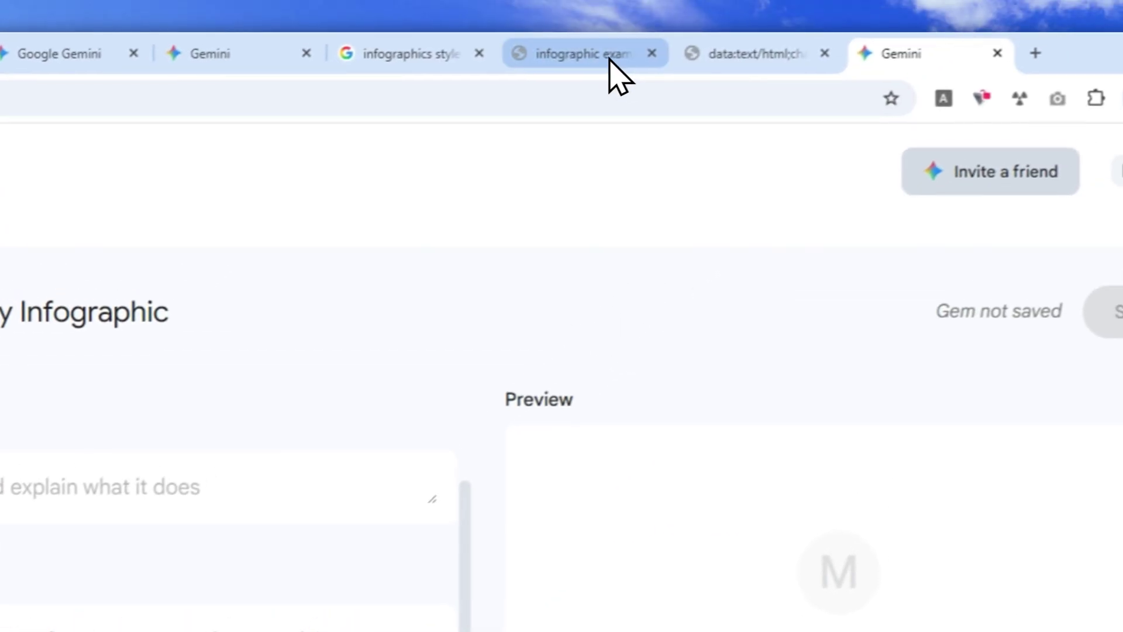
Look over the example infographic in its own tab
click(610, 59)
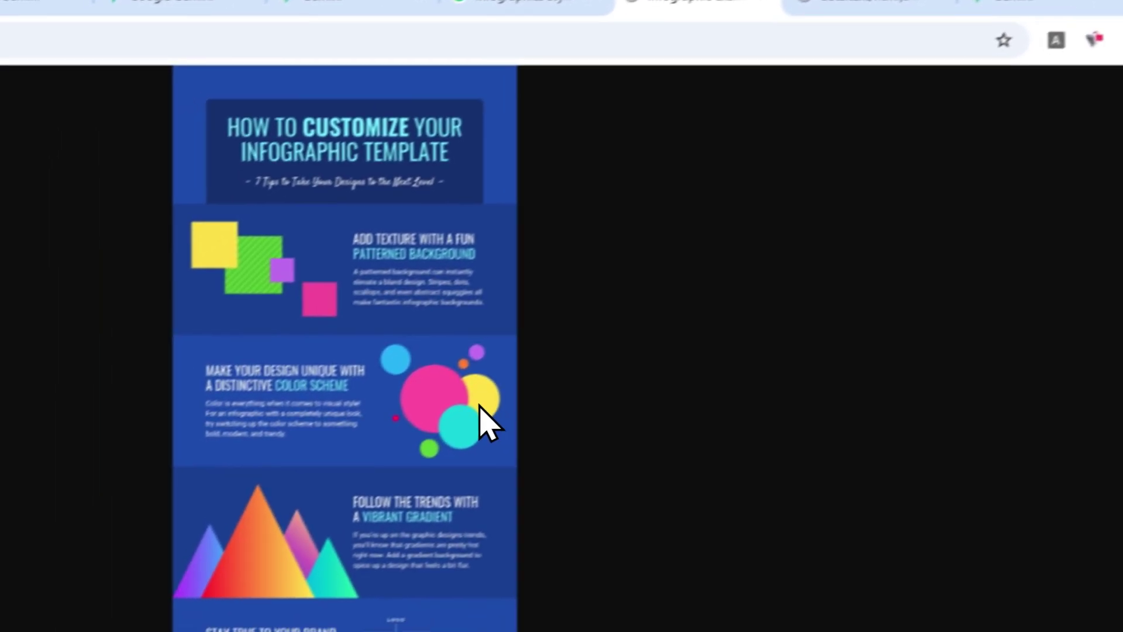
scroll(515, 410, down, 5)
scroll(551, 235, up, 3)
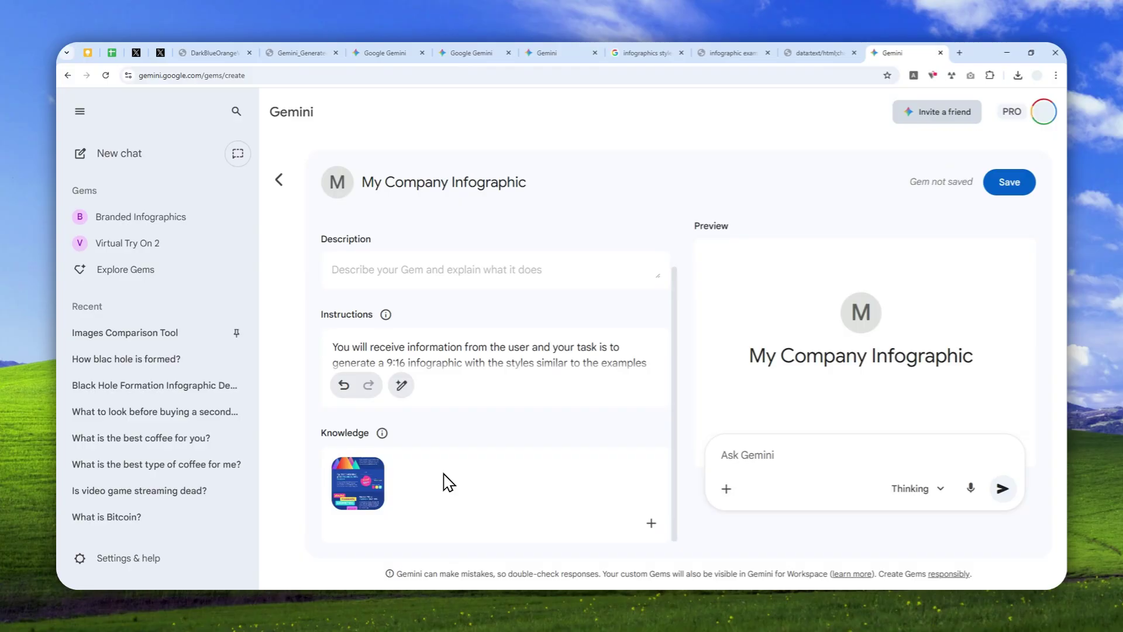
scroll(491, 360, up, 1)
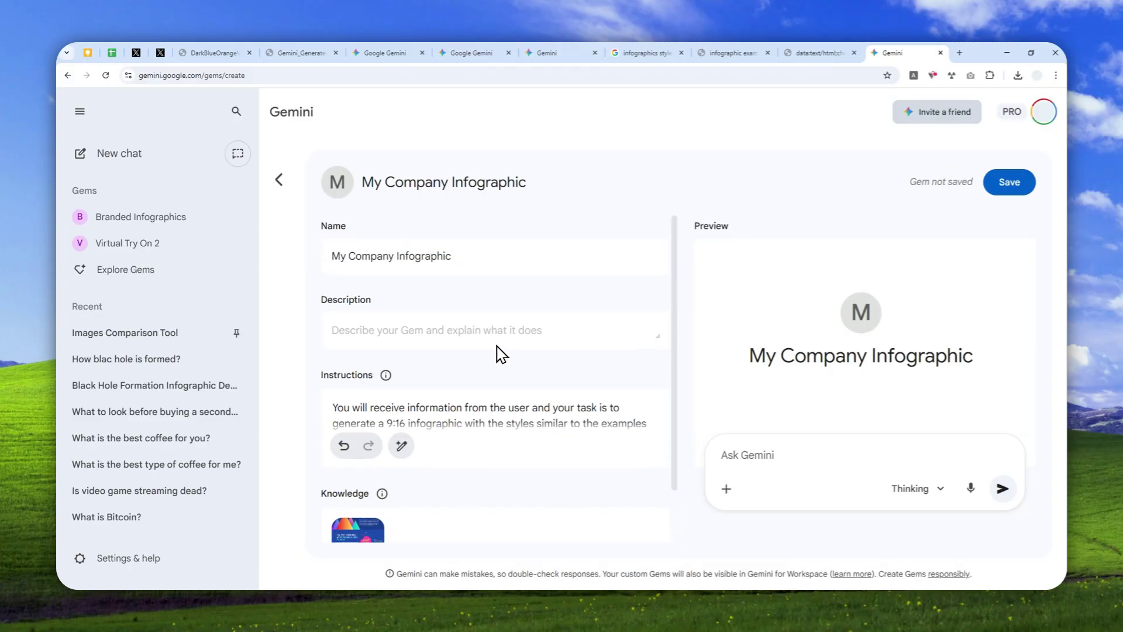
Save My Company Infographic, dismiss the 'Gem has been created' notice, and return to the Gemini home page
click(1008, 184)
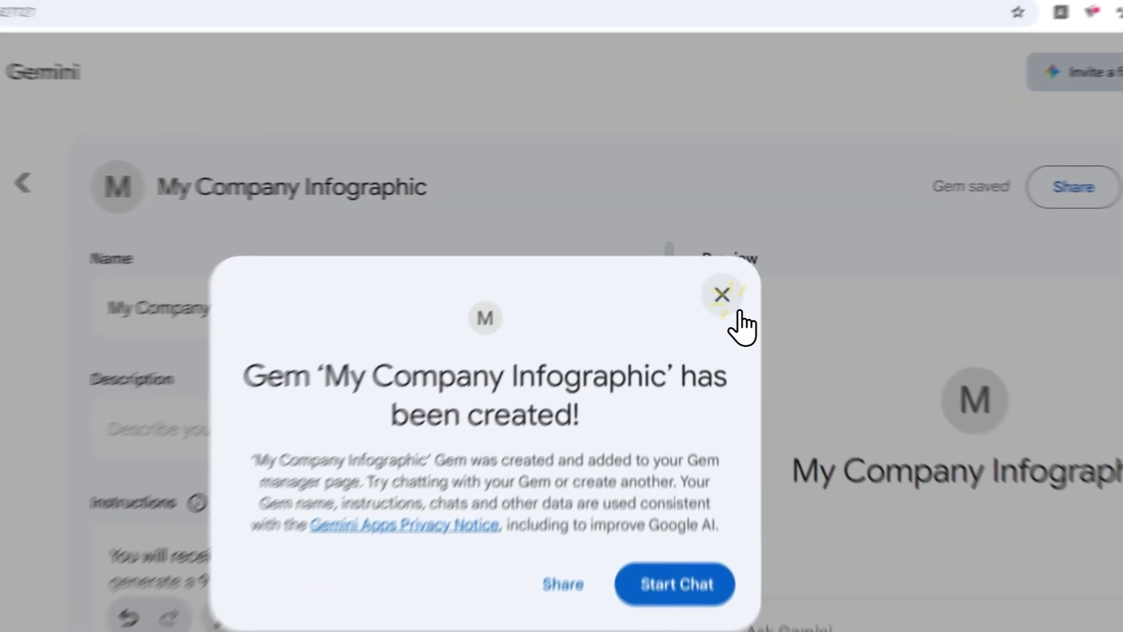
click(706, 248)
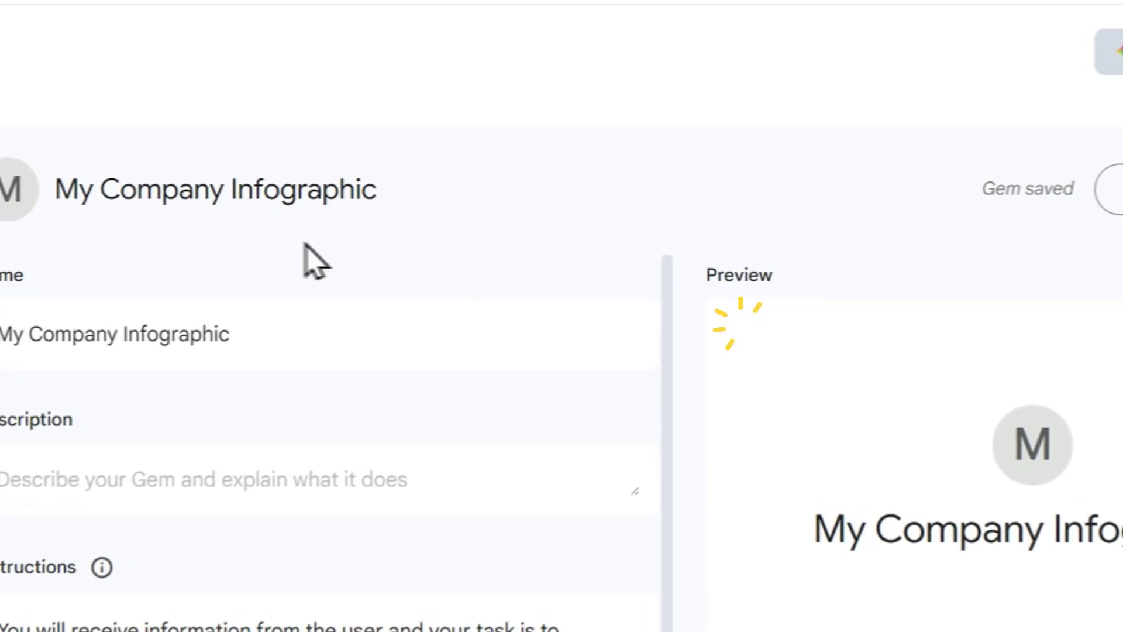
click(529, 181)
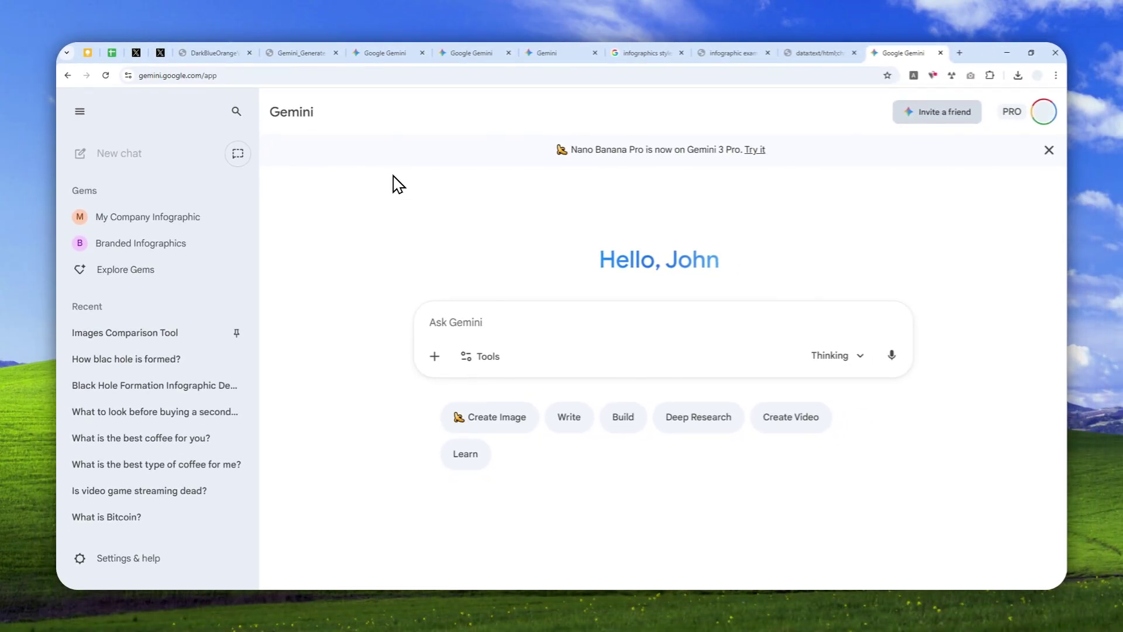
Send 'How to be good at playing a guitar' to the Gem using Create images and Thinking with 3 Pro
click(122, 272)
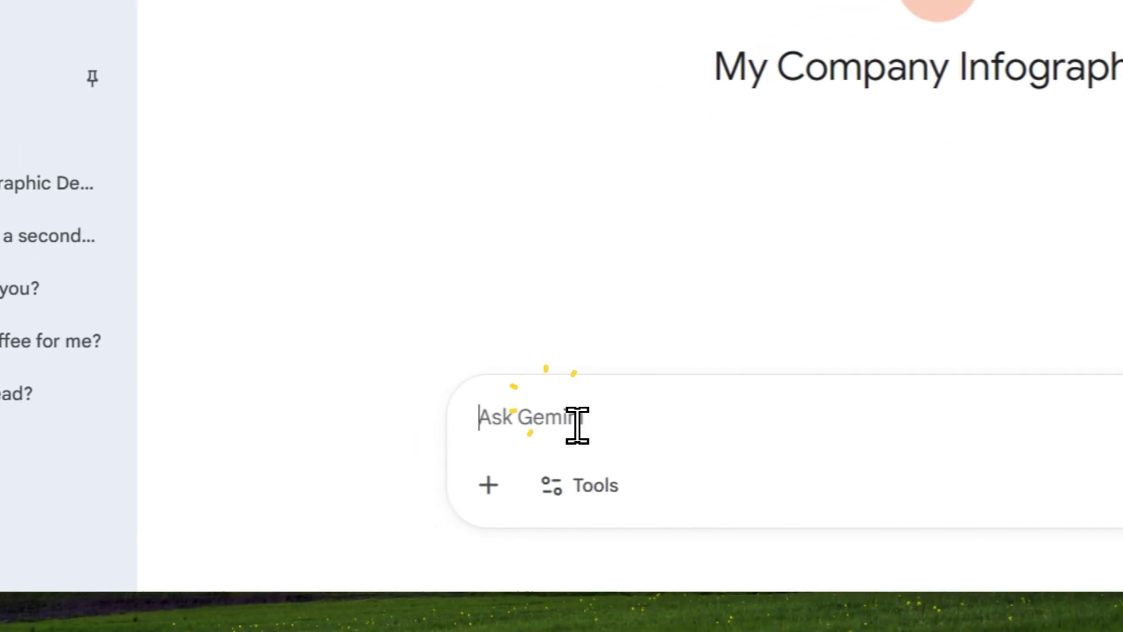
text(How to be good at playing a guitar)
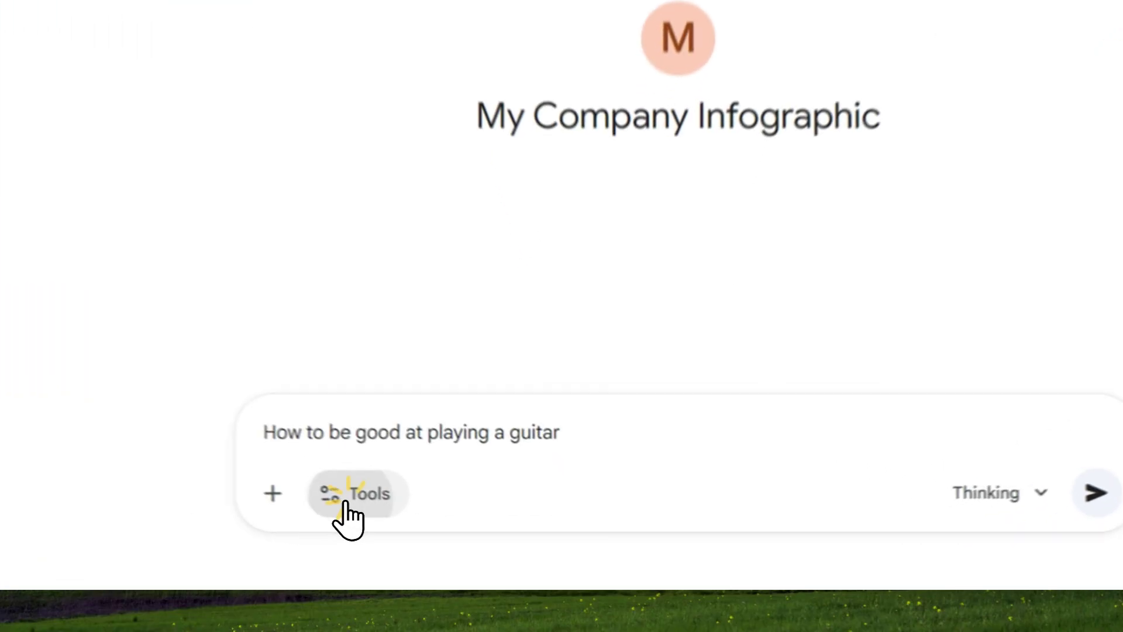
click(473, 538)
click(561, 452)
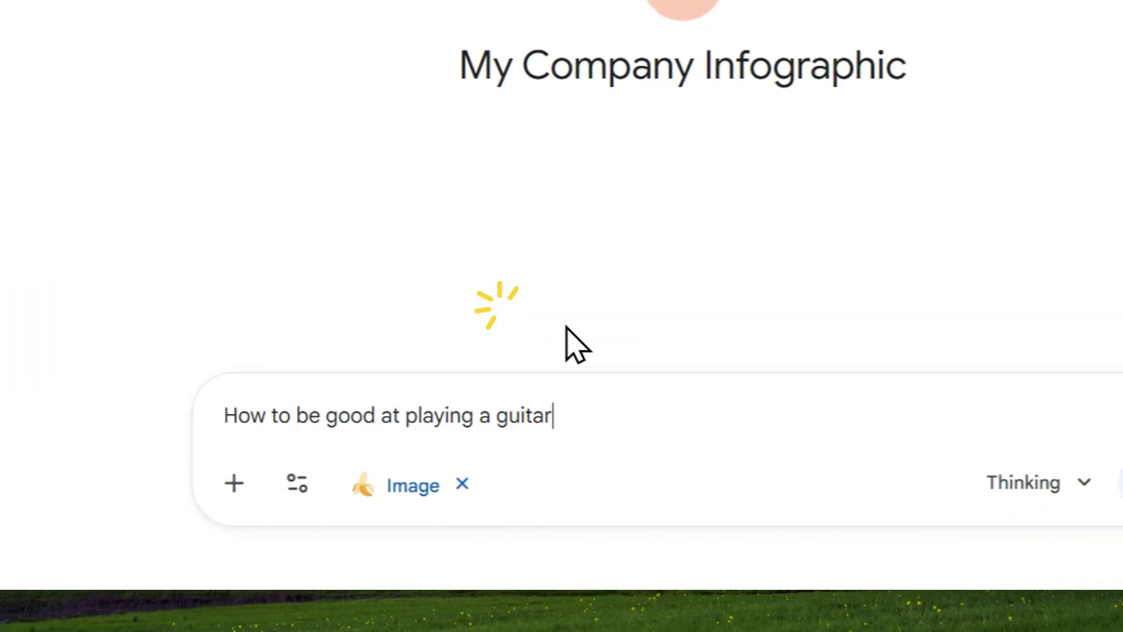
click(1053, 474)
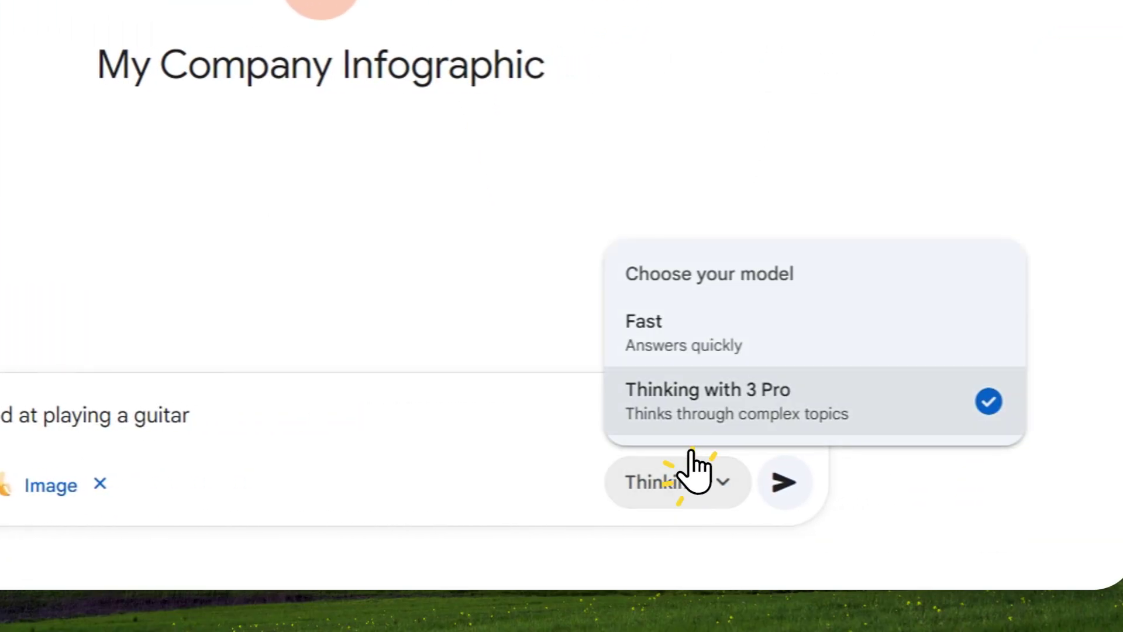
click(699, 410)
click(769, 482)
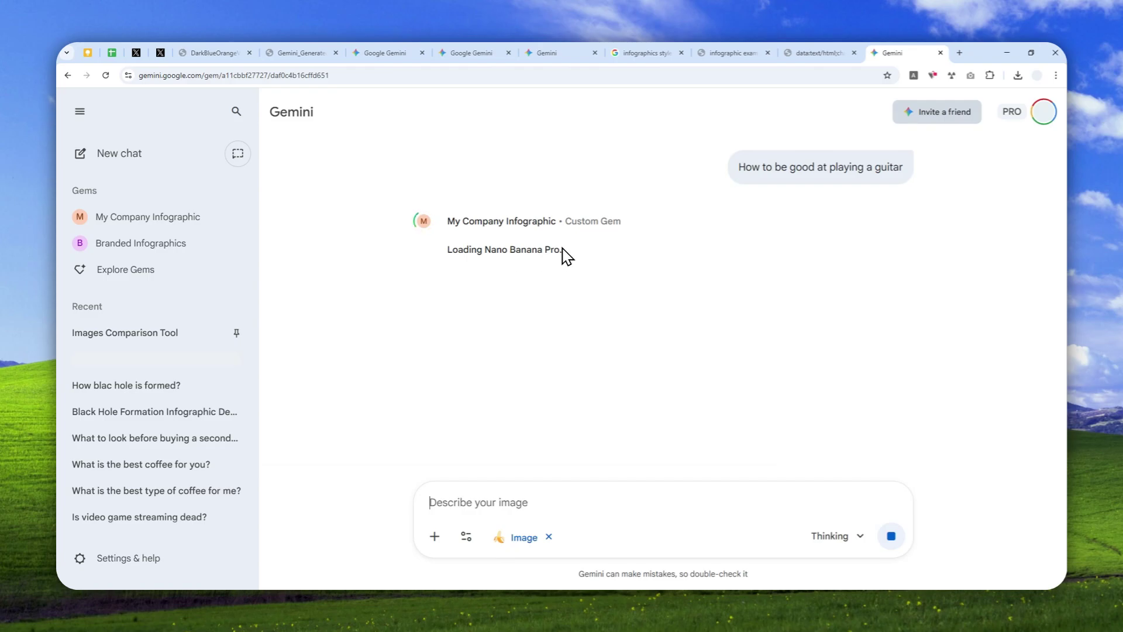
Check the instruction text tab while the image generates, then return to the Gemini chat
click(802, 50)
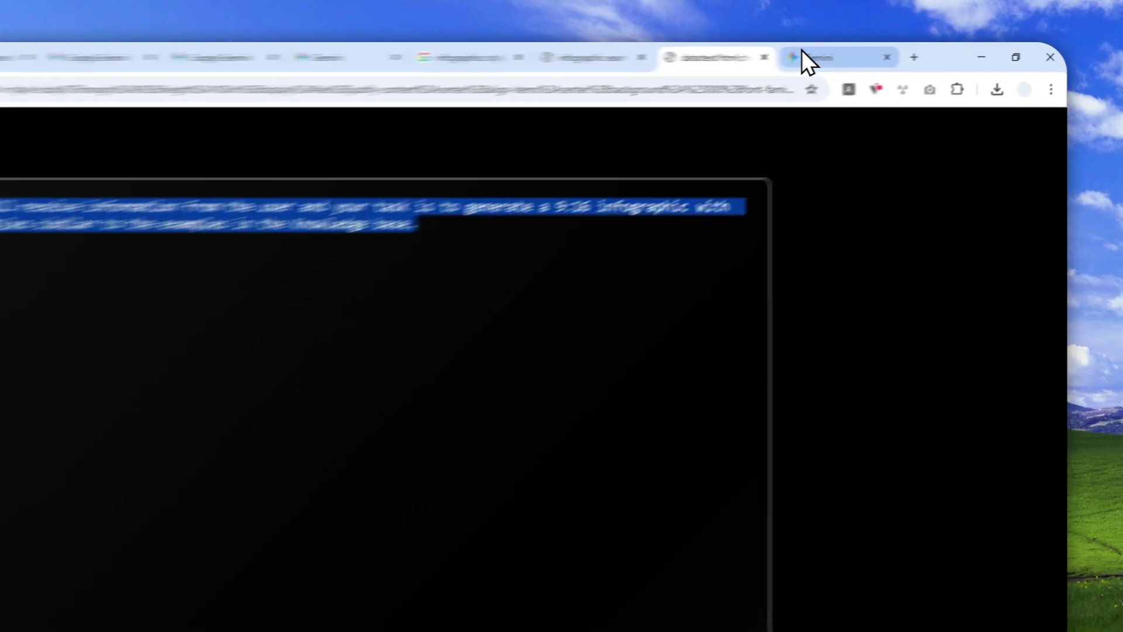
click(802, 51)
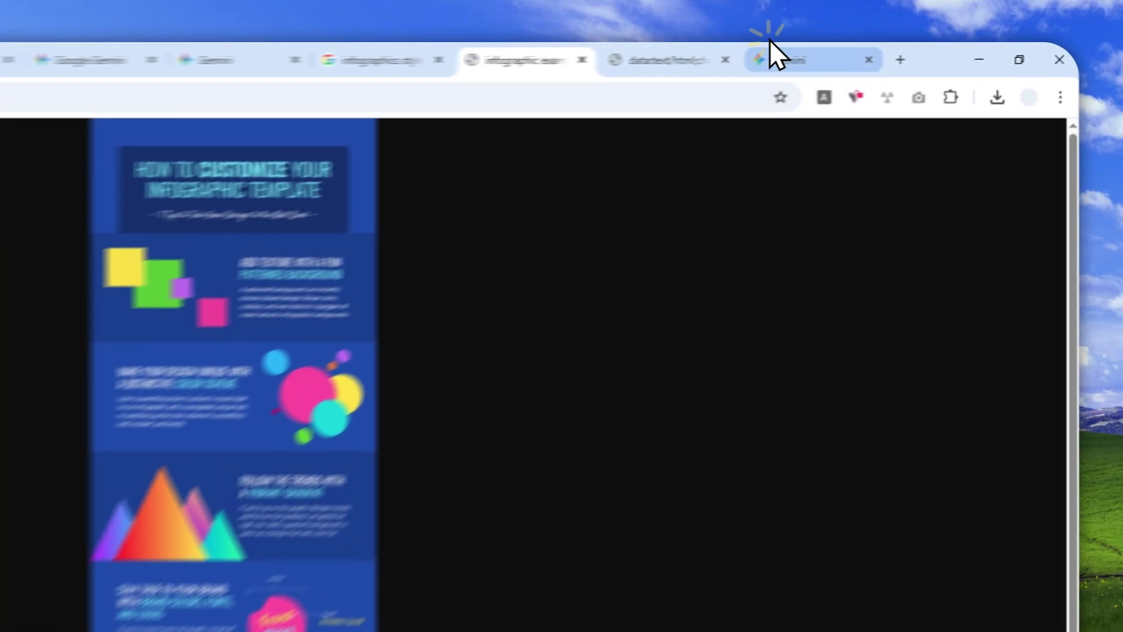
Close the full-size guitar infographic, then browse the DarkBlueOrange, black hole, learning and coffee infographic tabs
click(891, 53)
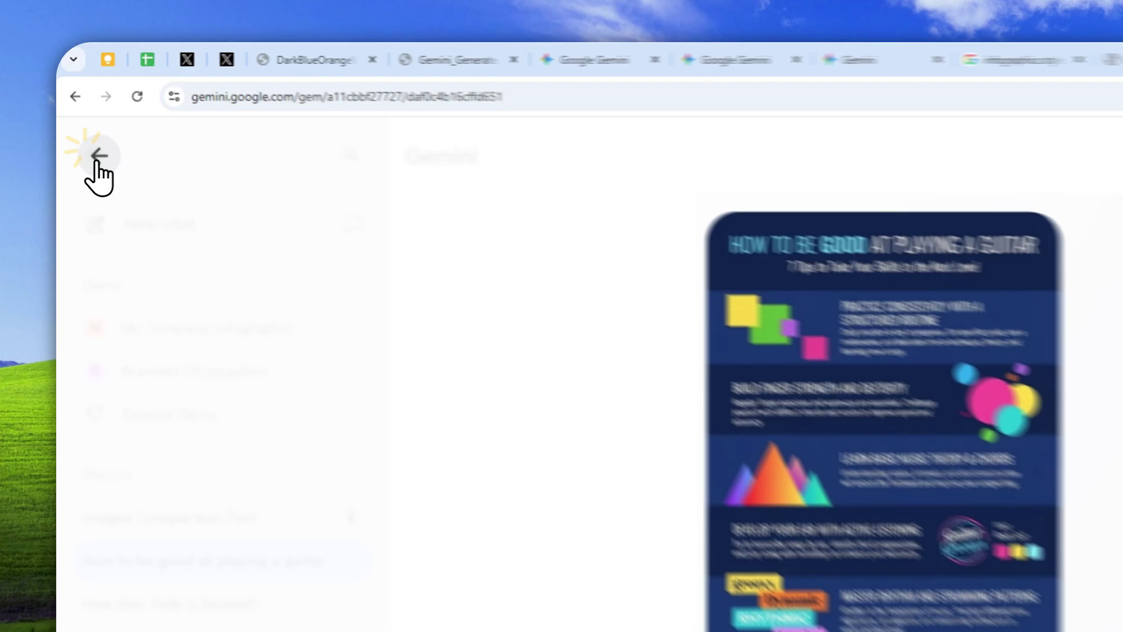
click(82, 111)
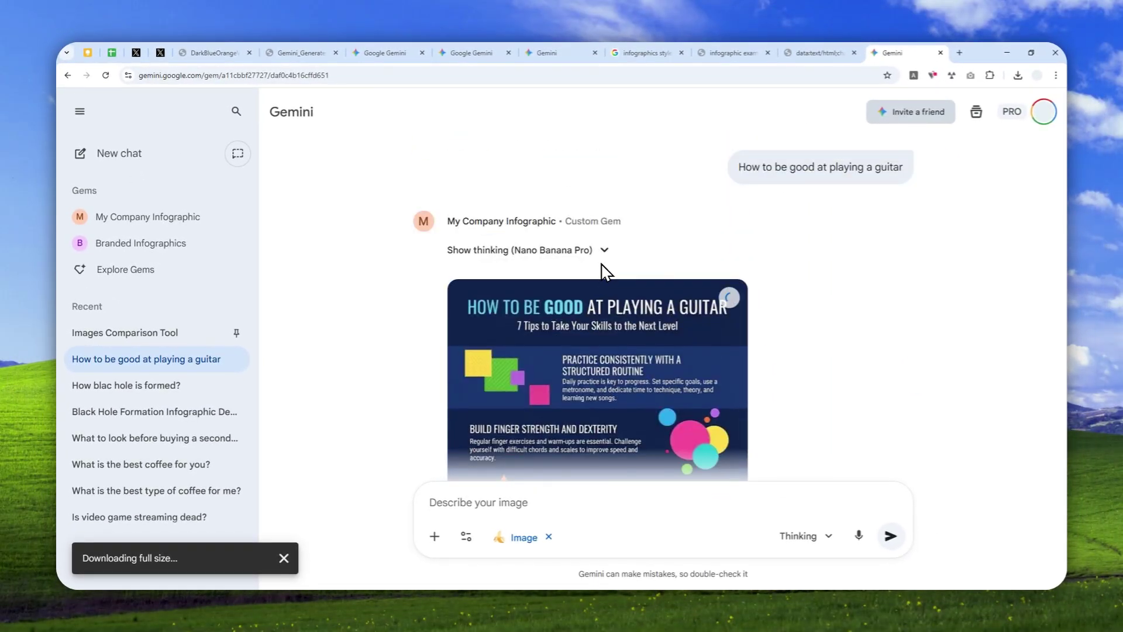
click(229, 44)
click(294, 47)
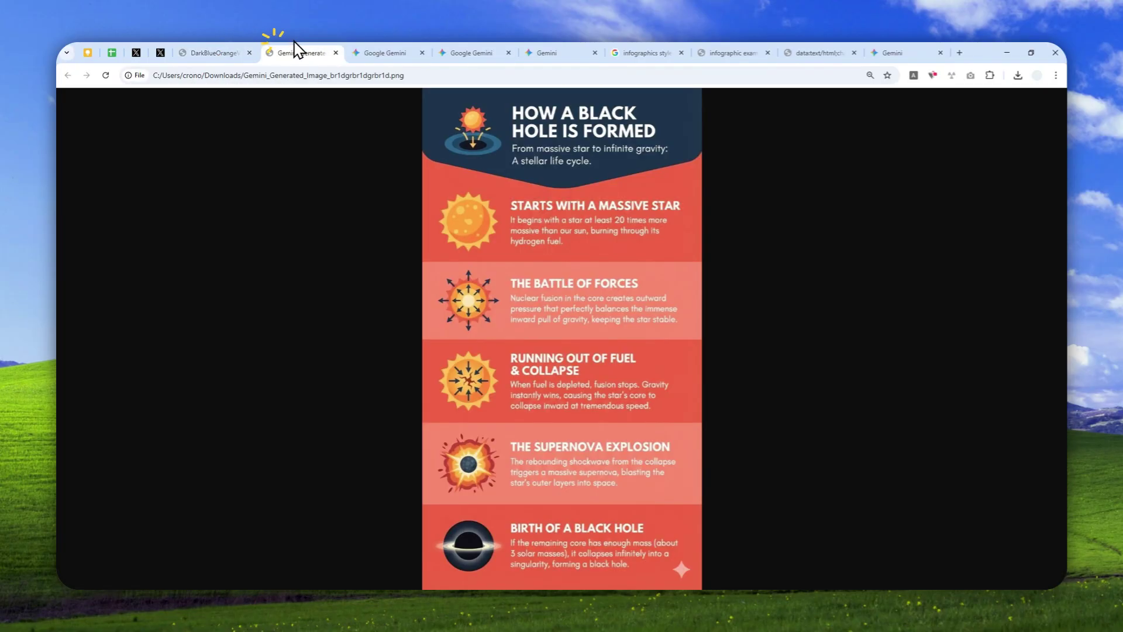
click(381, 42)
click(471, 42)
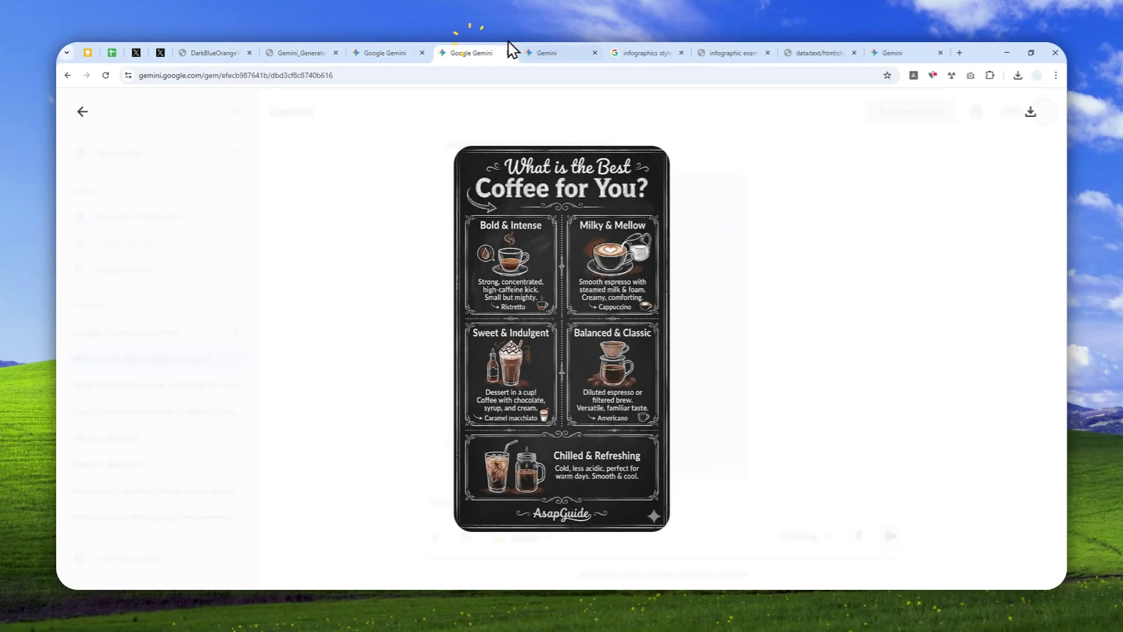